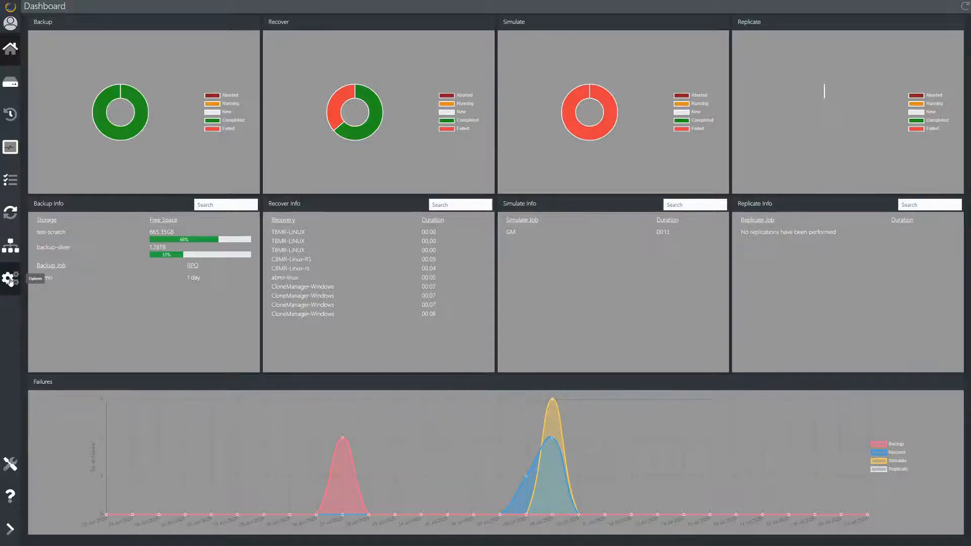
# - Open the form for adding a new Dell/EMC NetWorker backup server and go through its mandatory fields
pyautogui.click(10, 280)
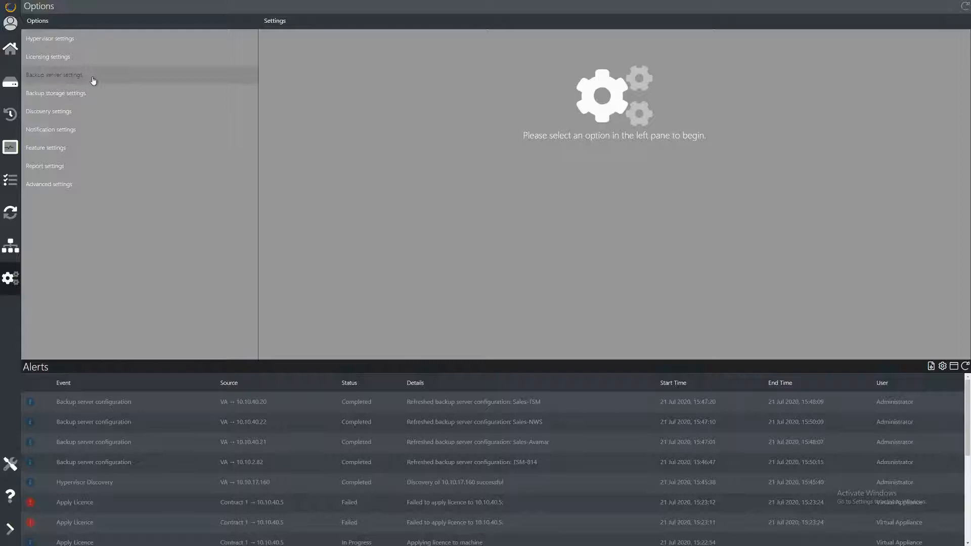
pyautogui.click(93, 80)
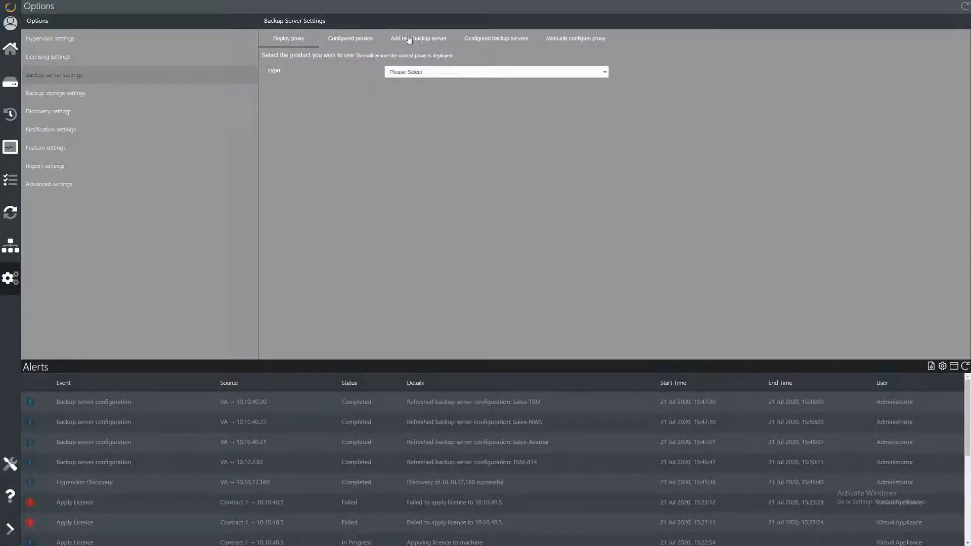
pyautogui.click(425, 42)
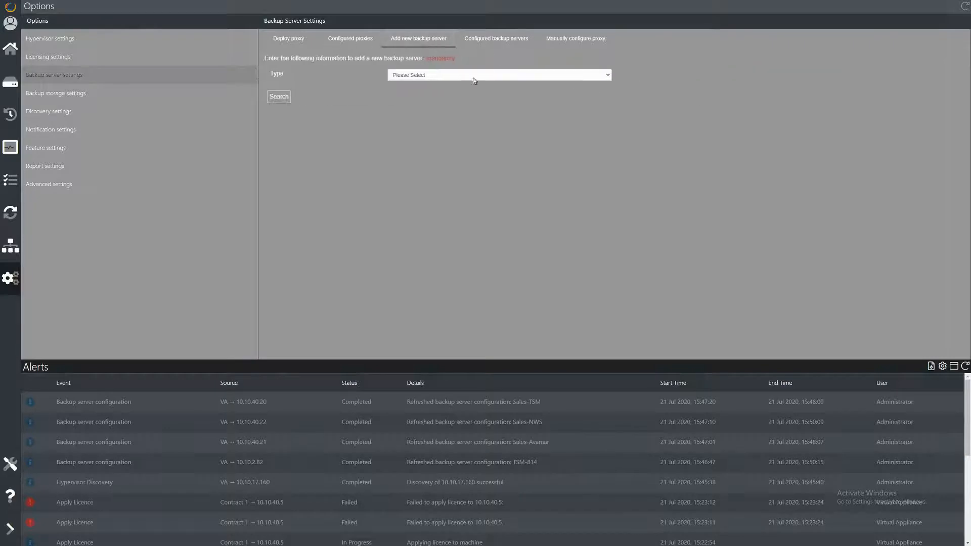
pyautogui.click(475, 79)
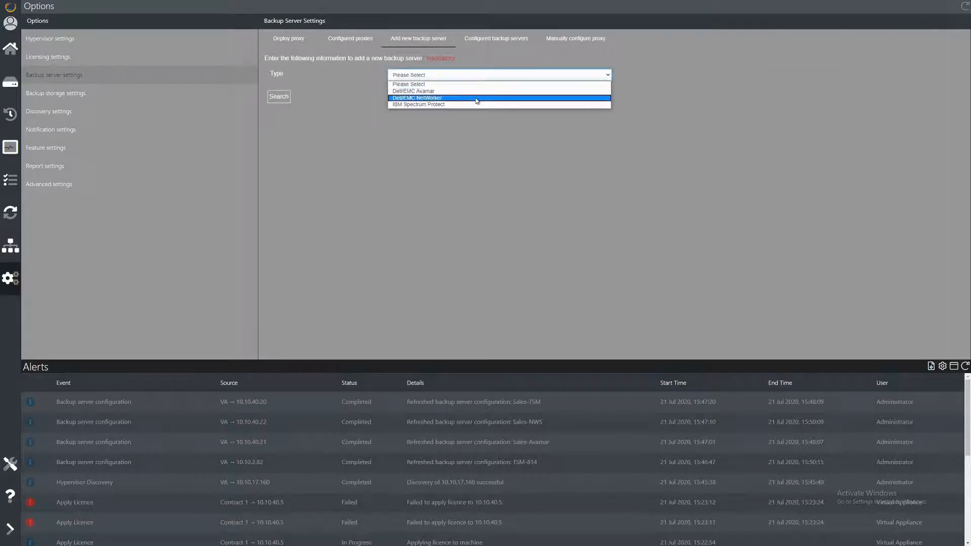
pyautogui.click(477, 99)
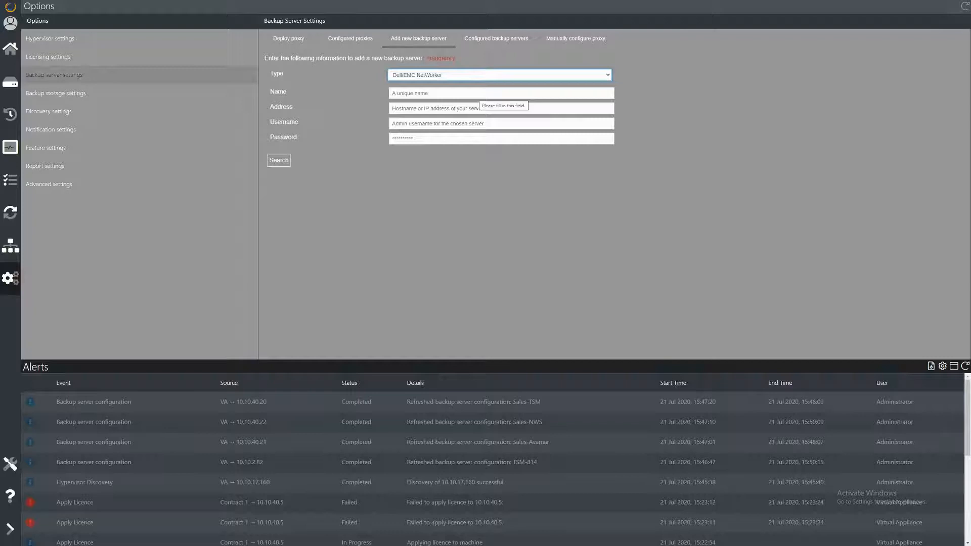
pyautogui.press('Tab')
pyautogui.press('Tab')
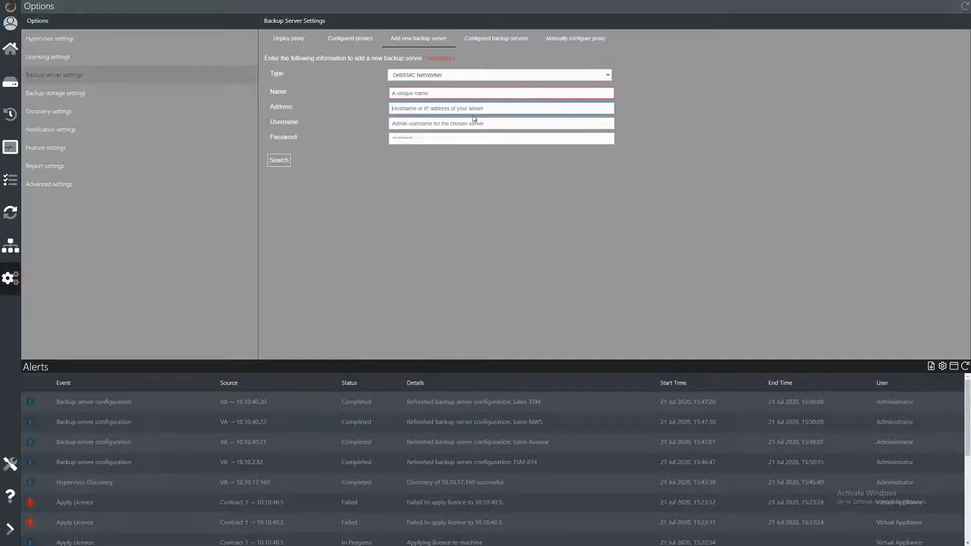
pyautogui.press('Tab')
pyautogui.press('Tab')
pyautogui.press('Tab')
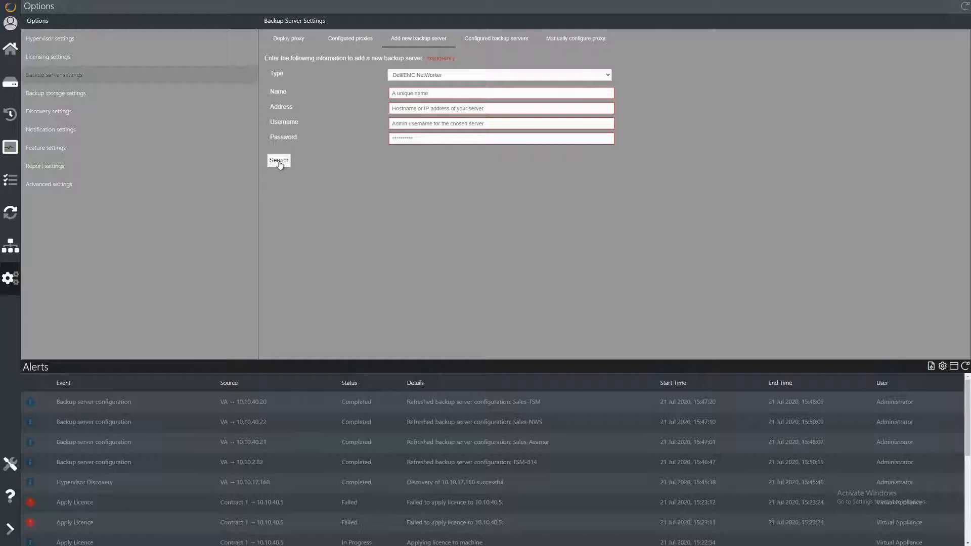
# - Display the connection details of the configured Sales-NWS backup server
pyautogui.click(486, 40)
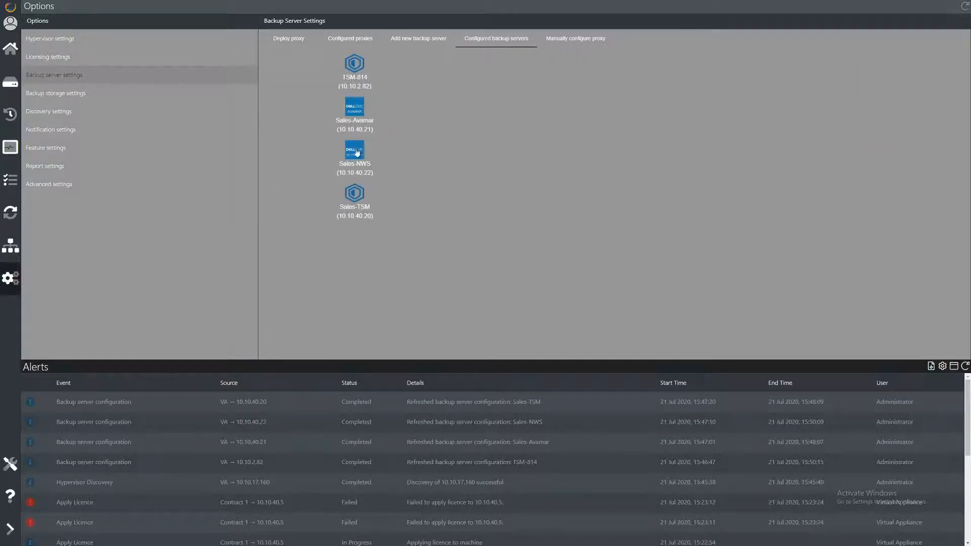
pyautogui.click(357, 150)
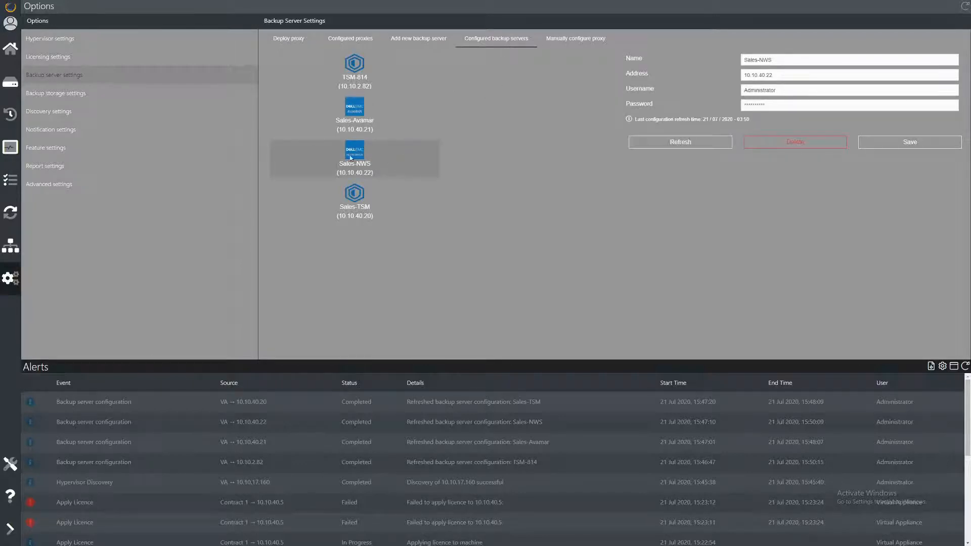
# - Open the form for adding a new hypervisor and choose VMware vSphere to view its required fields
pyautogui.click(94, 41)
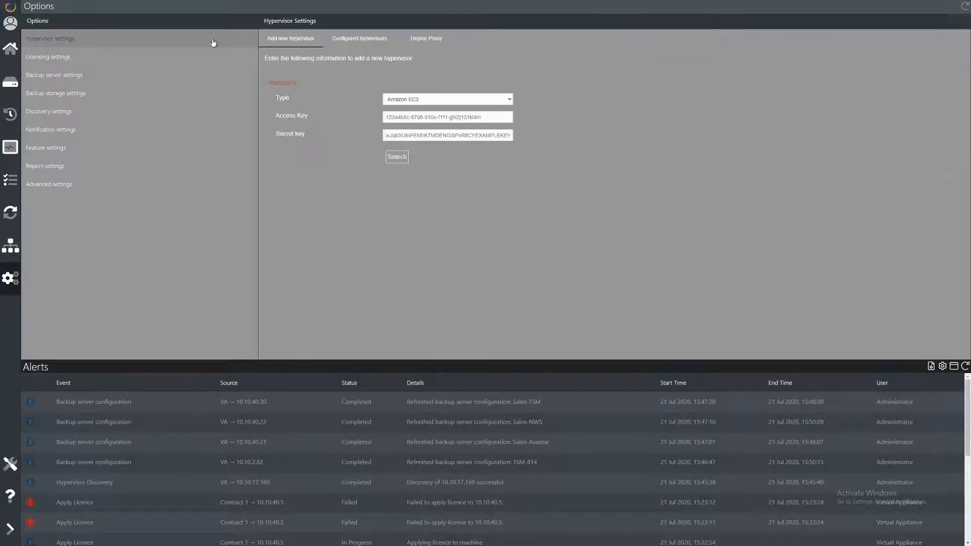
pyautogui.click(494, 100)
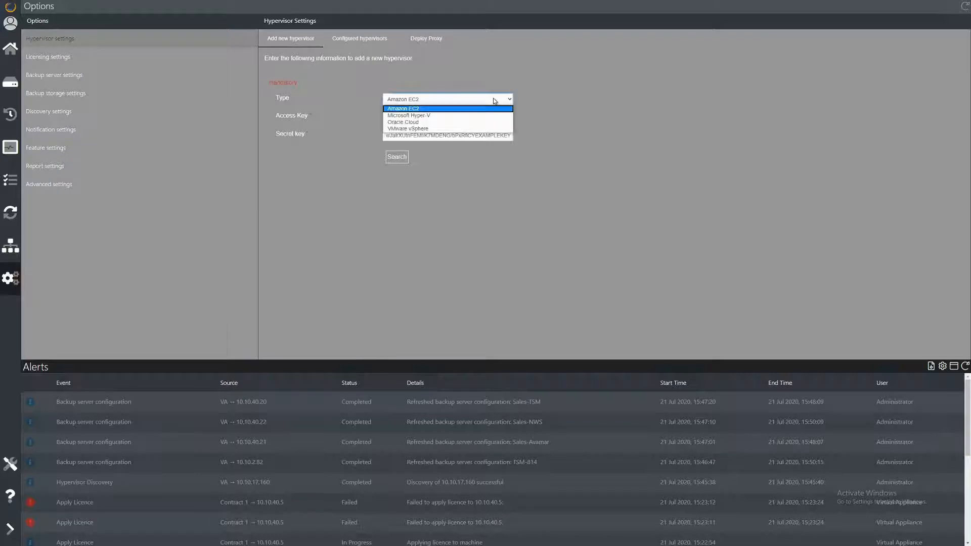
pyautogui.click(468, 129)
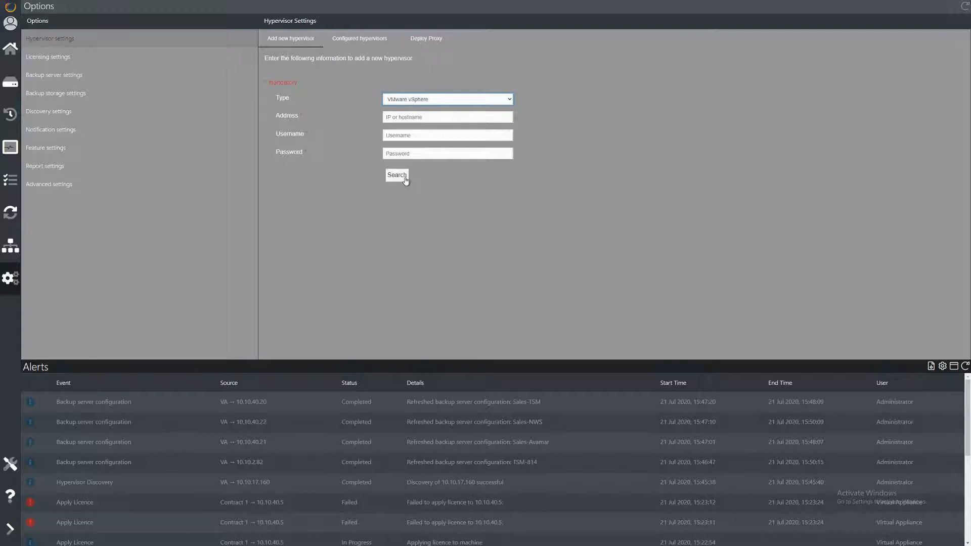
pyautogui.click(405, 180)
# - Display the default target settings of the configured vSphere hypervisor for server 10.10.17.160
pyautogui.click(367, 40)
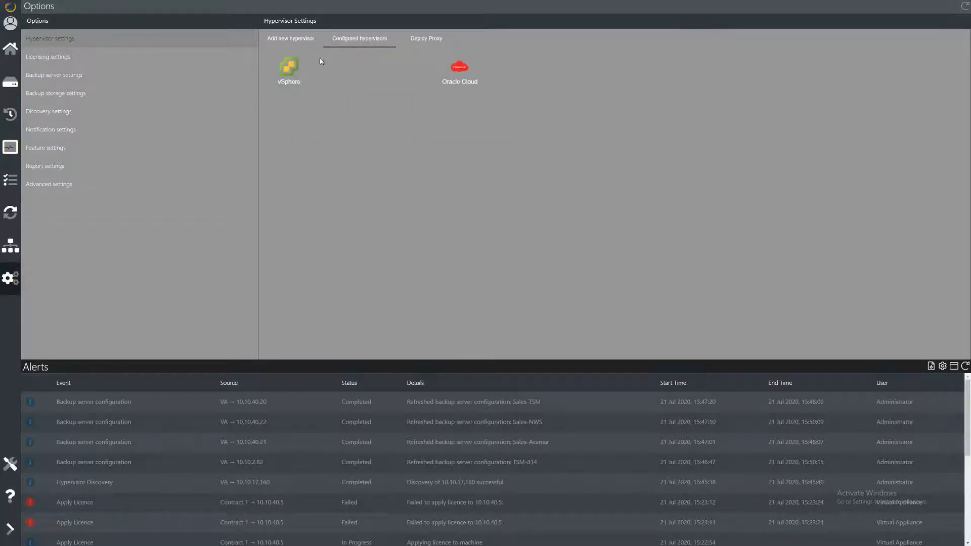
pyautogui.click(291, 69)
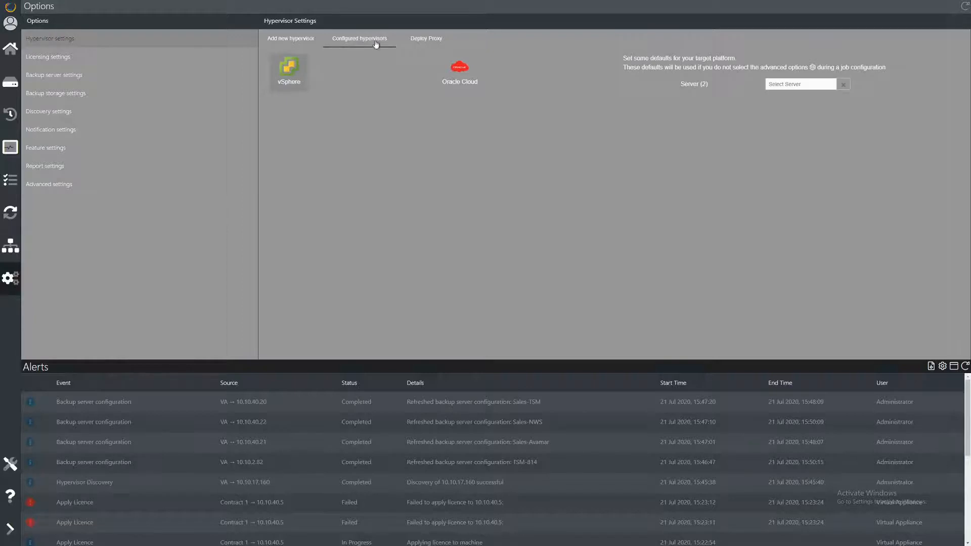
pyautogui.click(802, 84)
pyautogui.click(809, 97)
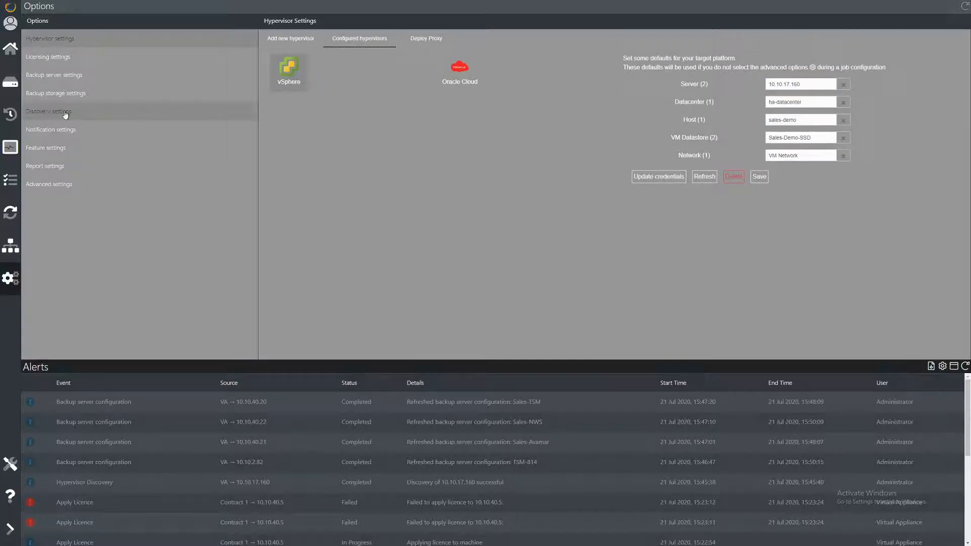
# - Start a backup recovery from the EMC Networker Server source, using server Sales-NWS and client NBMR-Linux
pyautogui.click(9, 117)
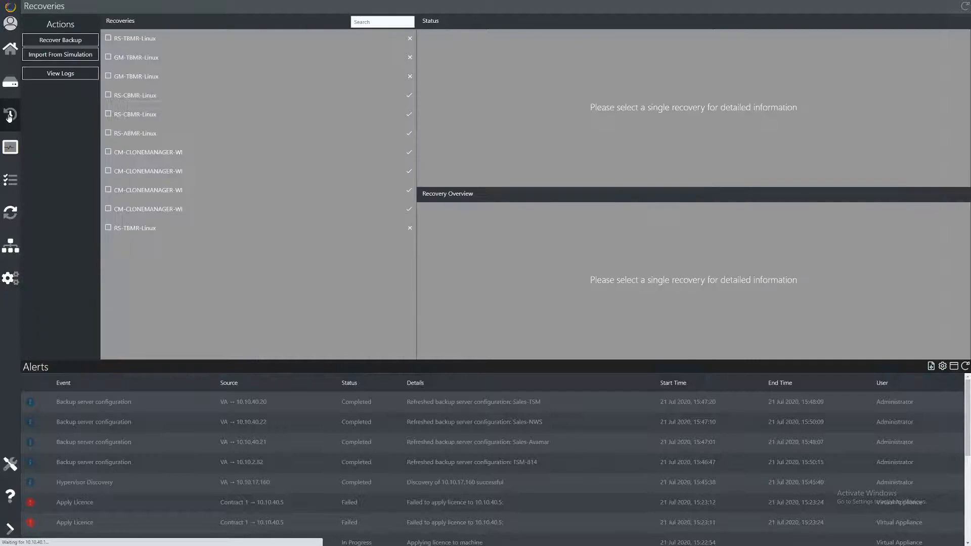
pyautogui.click(84, 43)
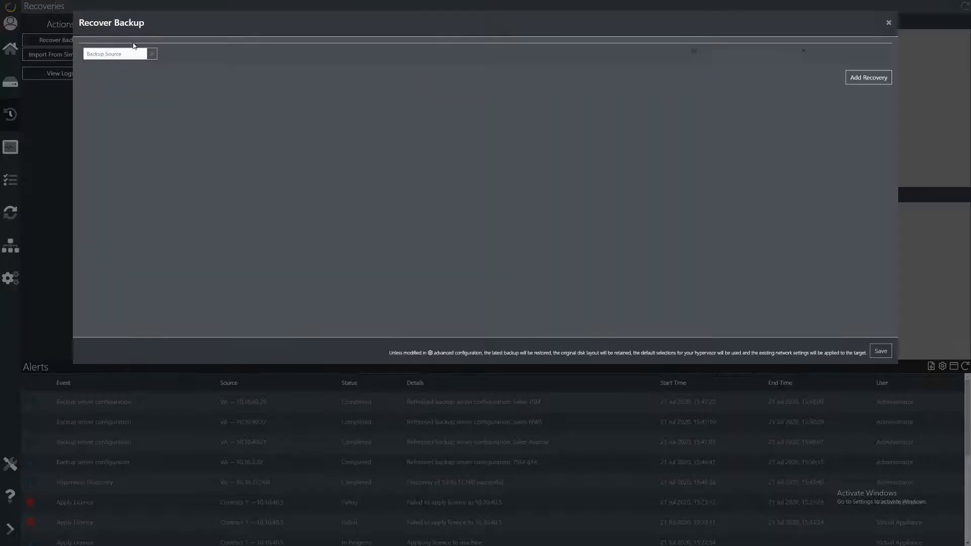
pyautogui.click(112, 53)
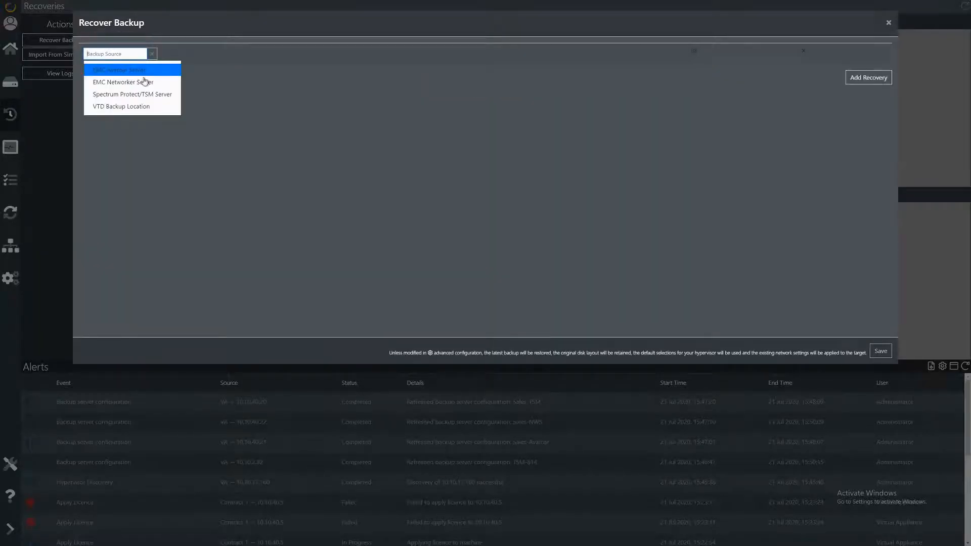
pyautogui.click(164, 87)
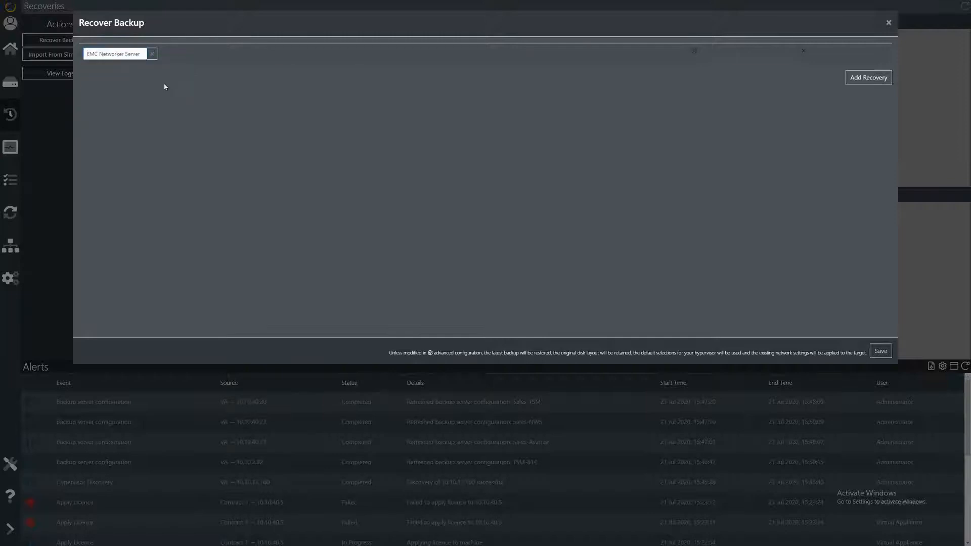
pyautogui.click(235, 54)
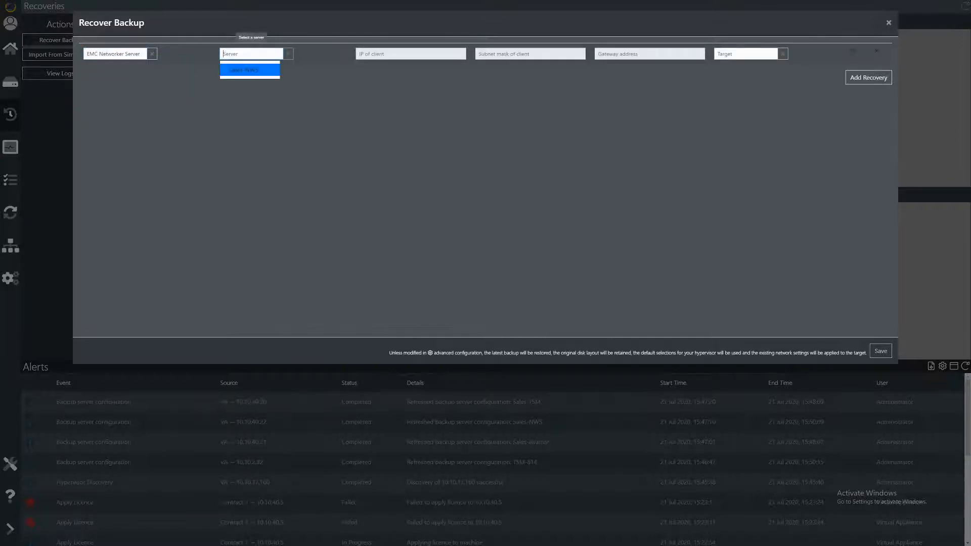
pyautogui.click(266, 74)
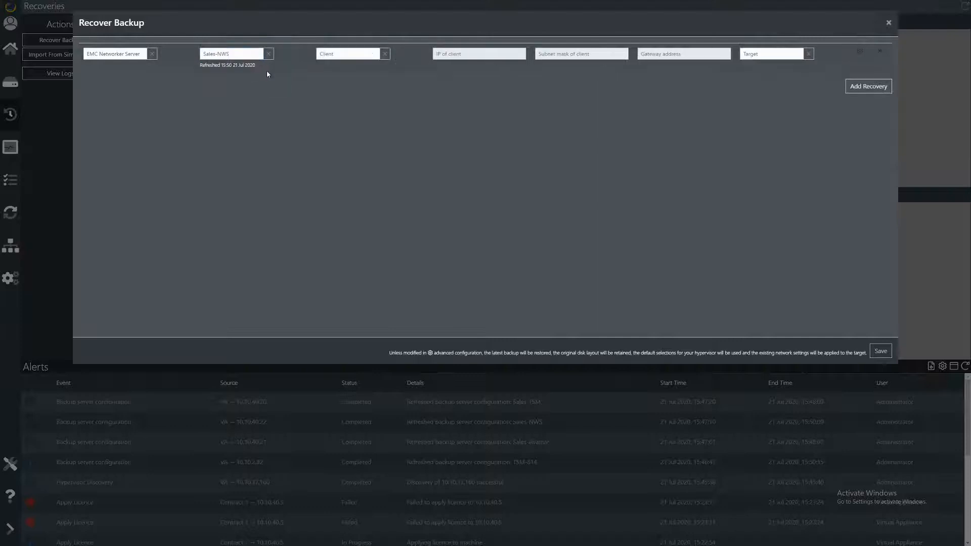
pyautogui.click(363, 57)
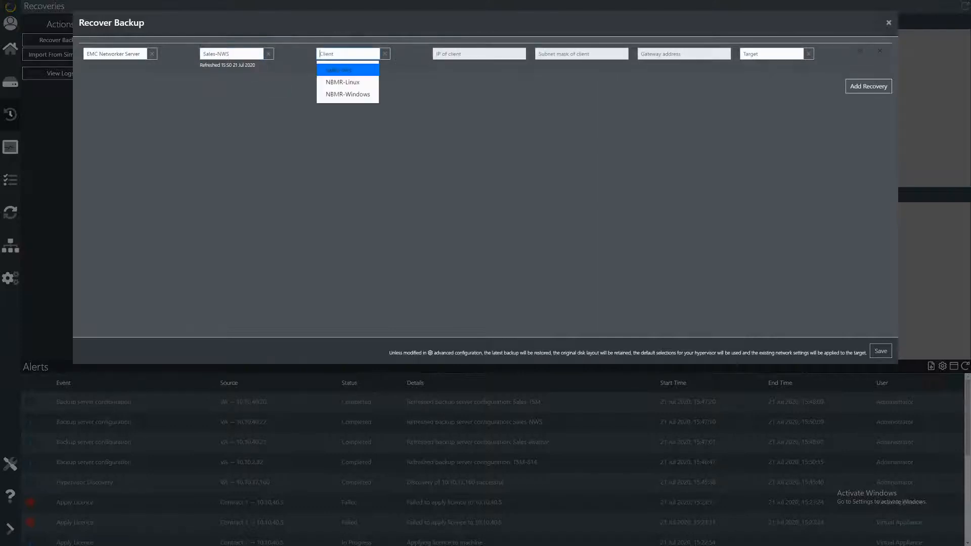
pyautogui.click(366, 85)
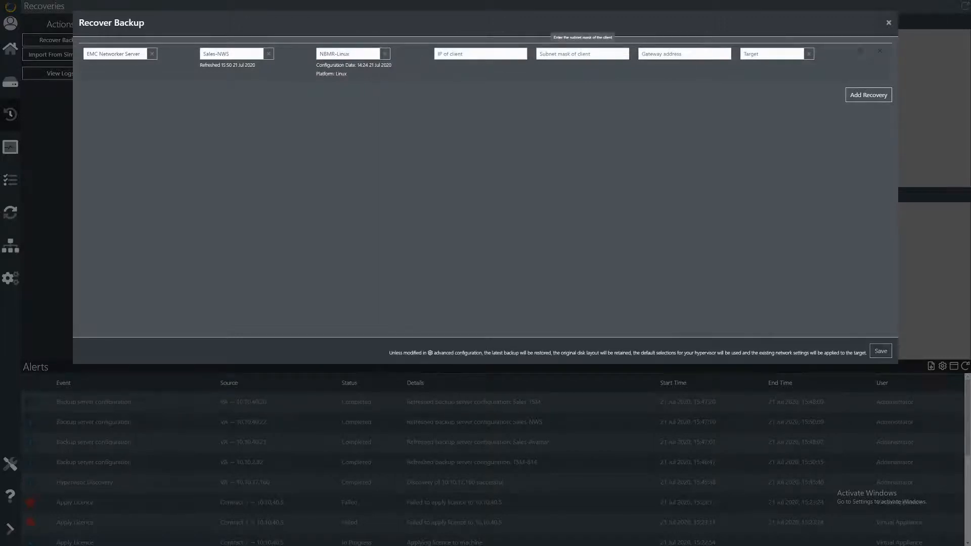
# - Set the recovery's client IP to 10.10.40.5, subnet mask to 255.0.0.0, gateway to 10.0.1.100 and target to 10.10.17.160 - vSphere
pyautogui.click(481, 53)
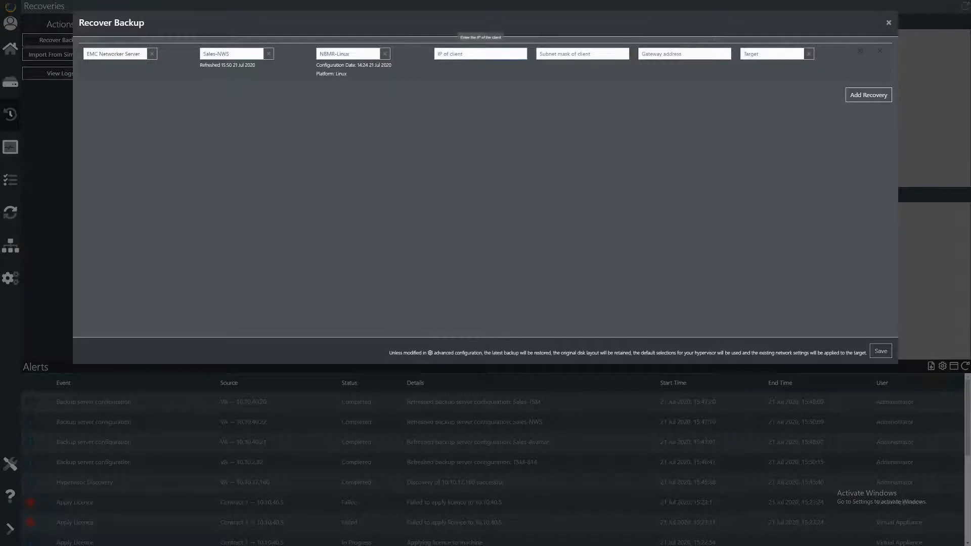
pyautogui.write('10.10.40.5')
pyautogui.press('Tab')
pyautogui.write('255.0.0.0')
pyautogui.press('Tab')
pyautogui.write('10.0.1.100')
pyautogui.press('Tab')
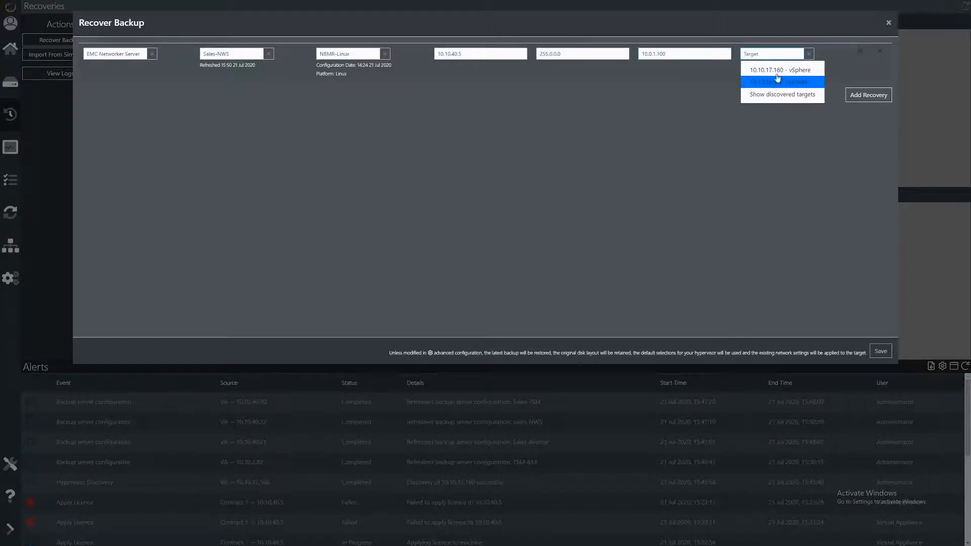
pyautogui.click(813, 74)
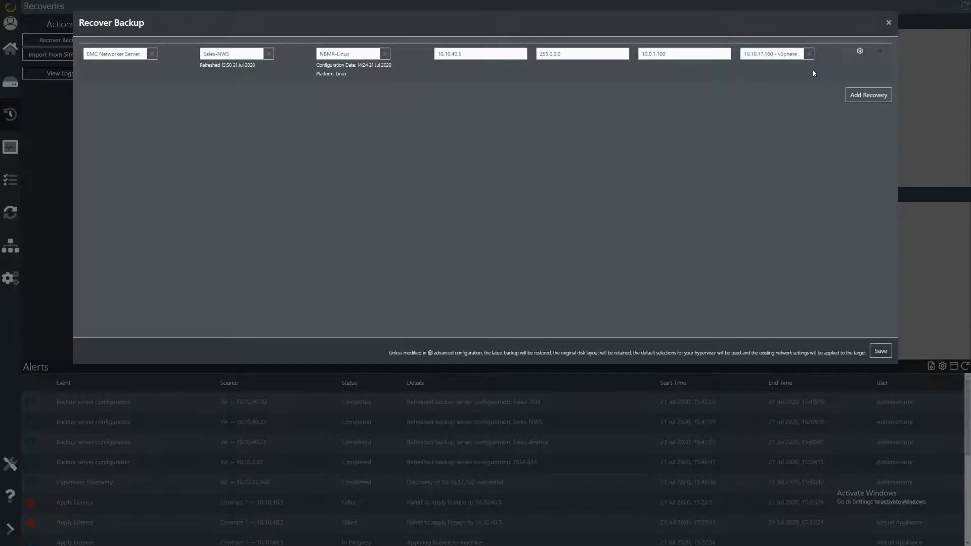
# - Open the recovery's advanced configuration and examine the backup version and hypervisor override options
pyautogui.click(860, 52)
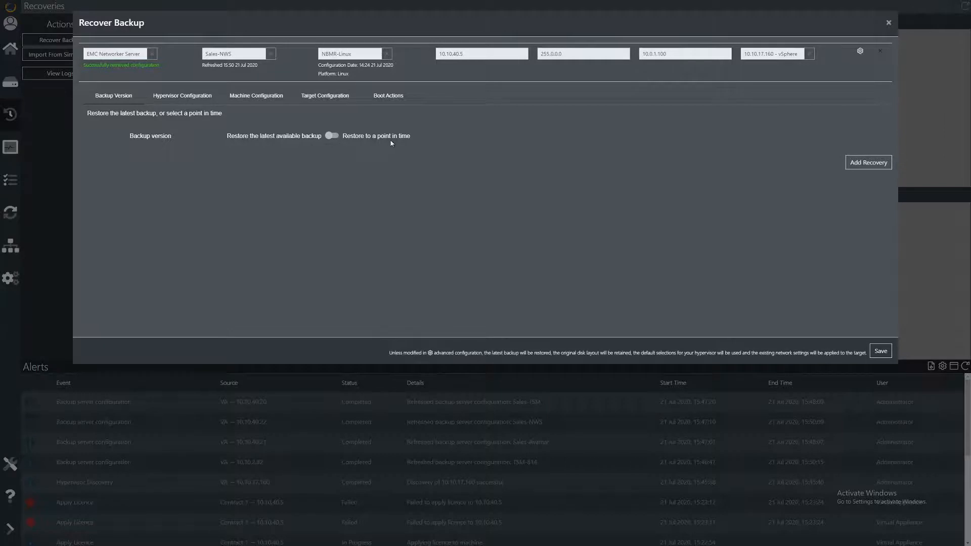
pyautogui.click(175, 99)
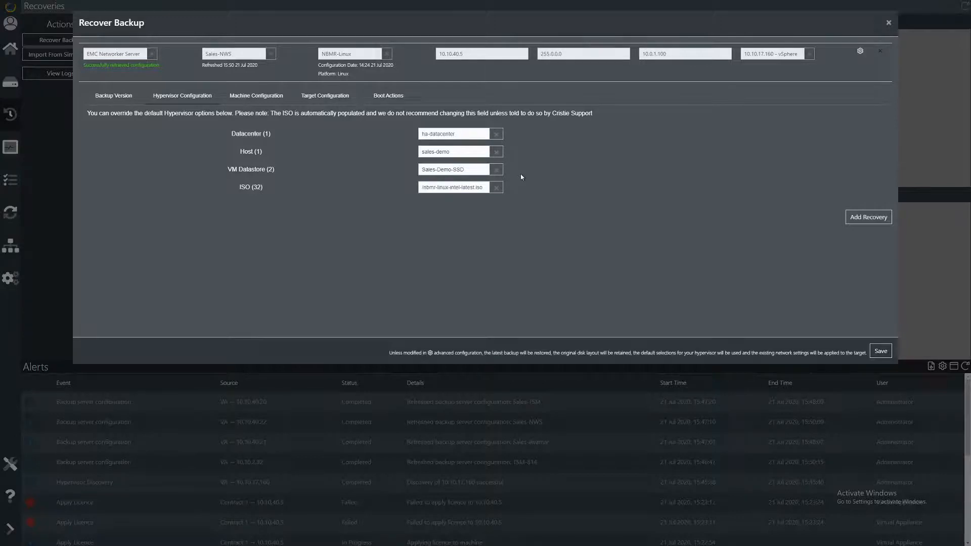
# - Review the target machine's VM name, CPU count and disk size settings, choosing Thin as disk 0's provisioning type
pyautogui.click(261, 98)
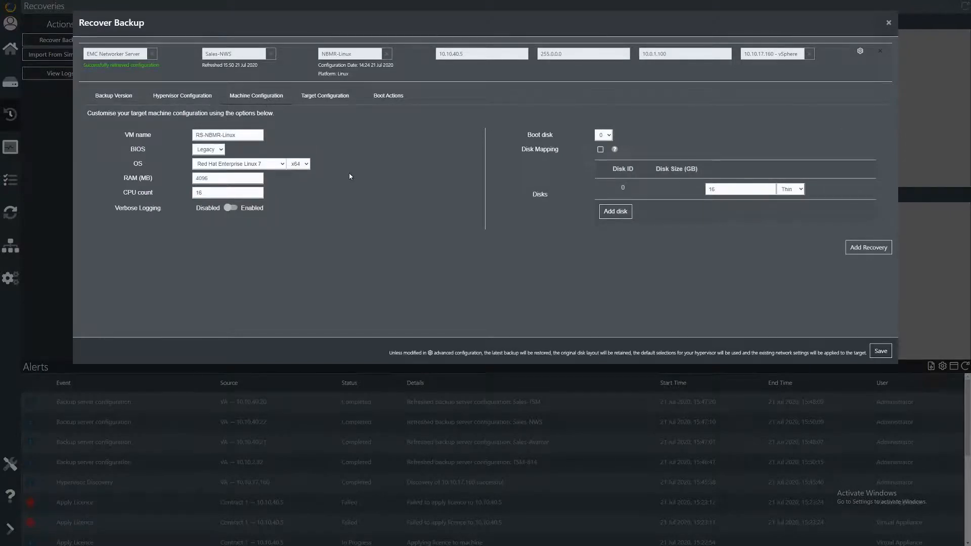
pyautogui.click(245, 135)
pyautogui.click(230, 192)
pyautogui.click(749, 189)
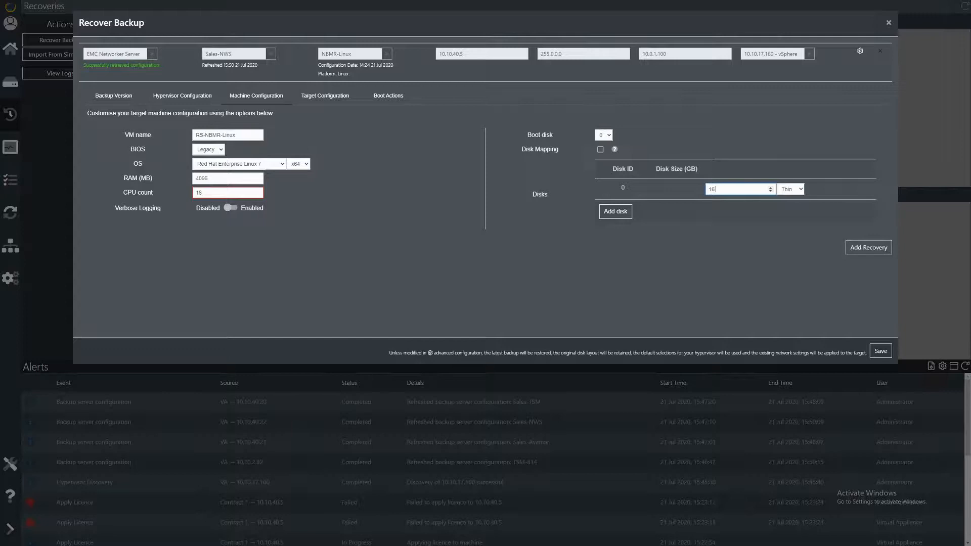
pyautogui.click(791, 189)
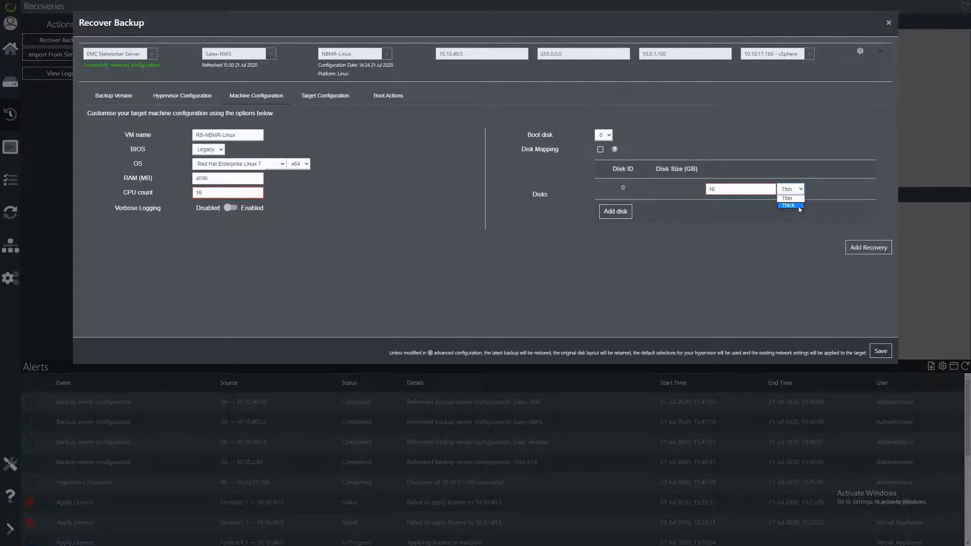
pyautogui.click(799, 199)
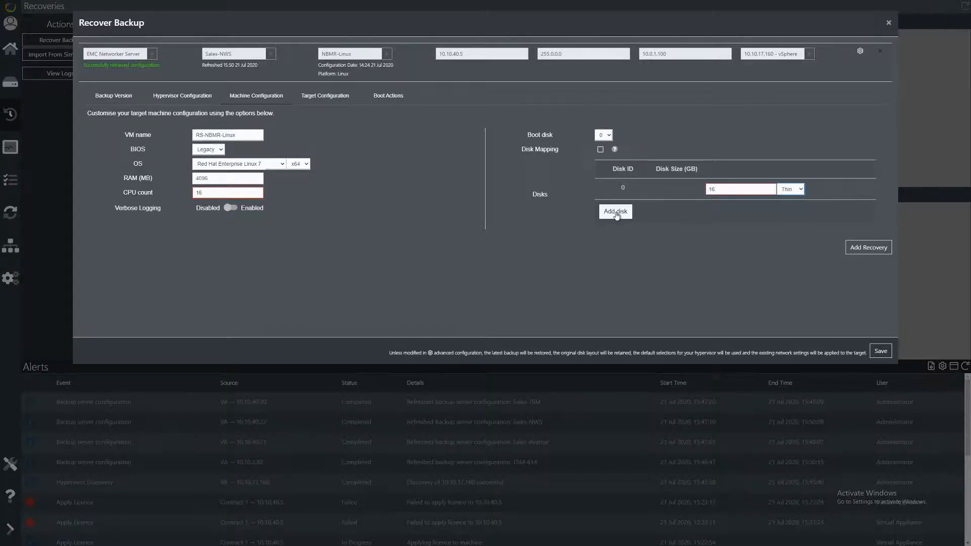
# - Add two extra disks to the target machine's disk list and delete both again
pyautogui.click(616, 212)
pyautogui.click(616, 233)
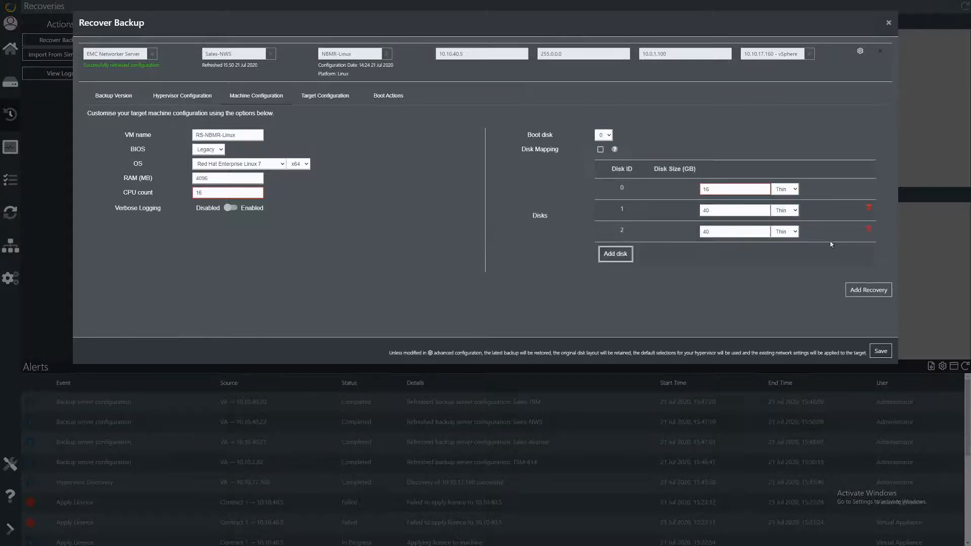
pyautogui.click(870, 231)
pyautogui.click(869, 208)
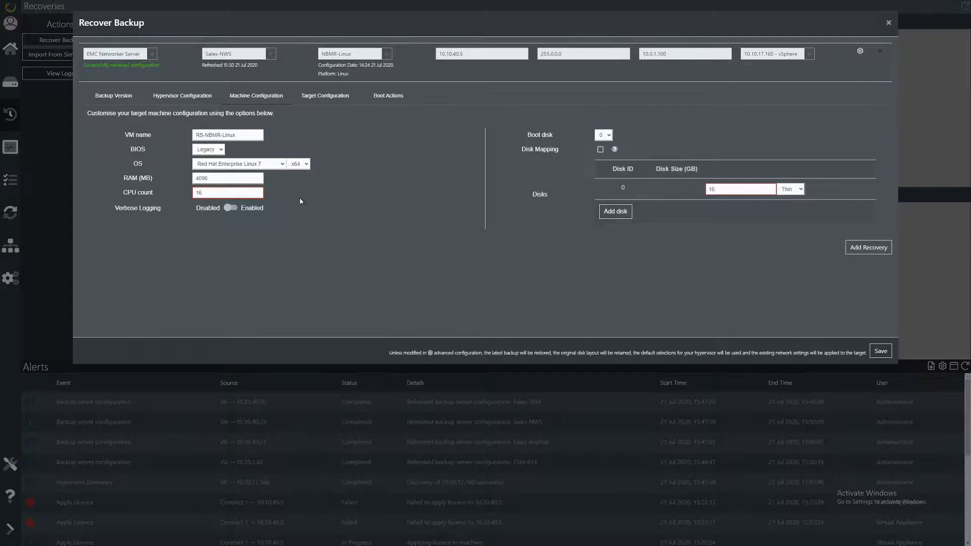
# - Review the target's hostname and network configuration, and enable DHCP for interface 0
pyautogui.click(326, 98)
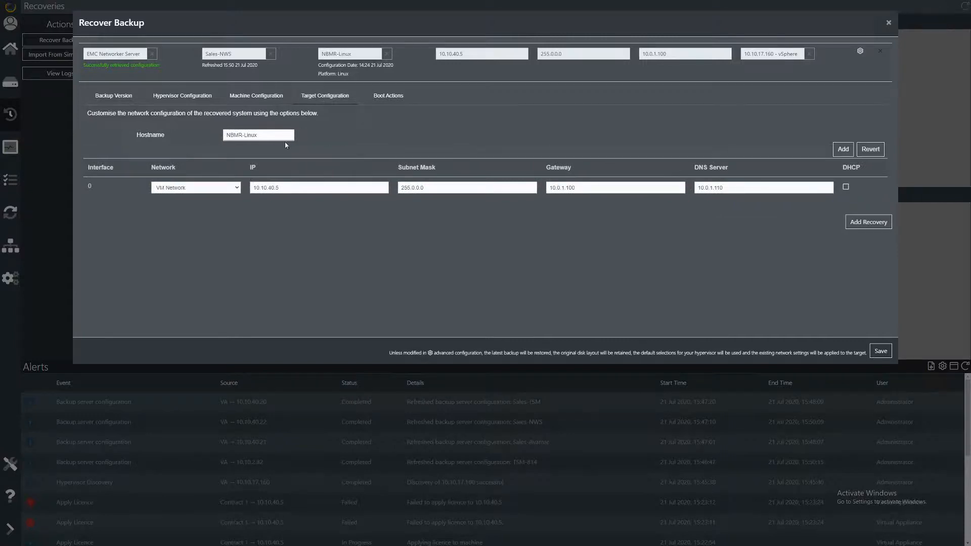
pyautogui.click(271, 135)
pyautogui.click(845, 186)
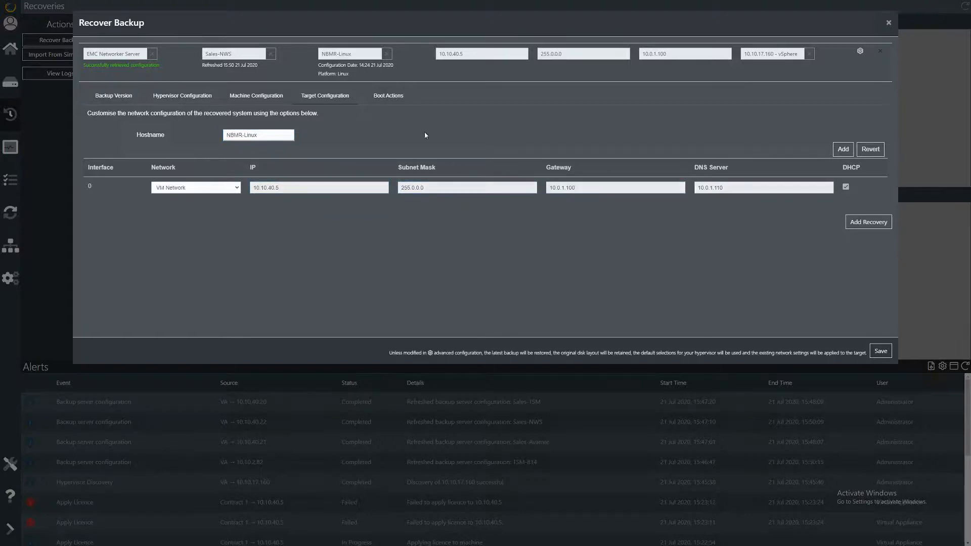
# - Set the recovery's boot action after a successful recovery to Reboot the target
pyautogui.click(387, 98)
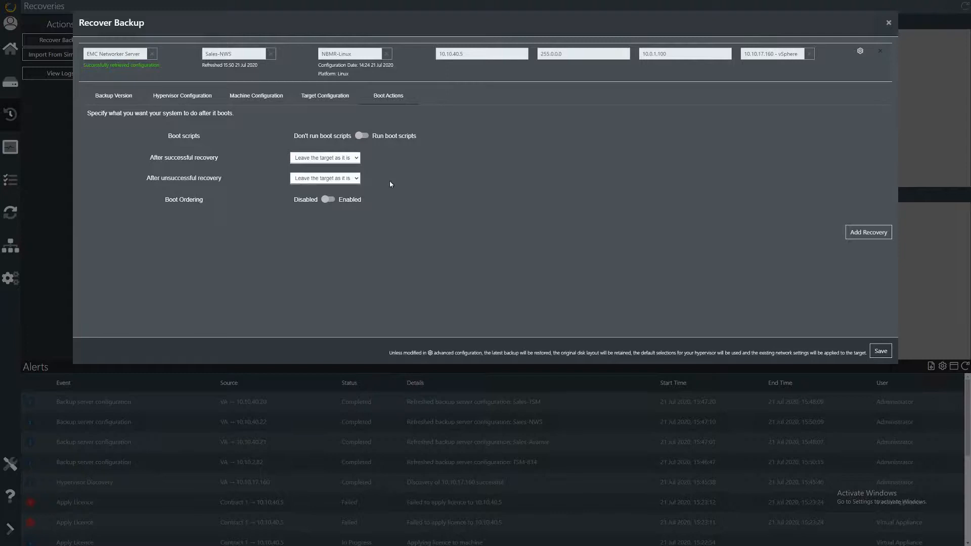
pyautogui.click(355, 161)
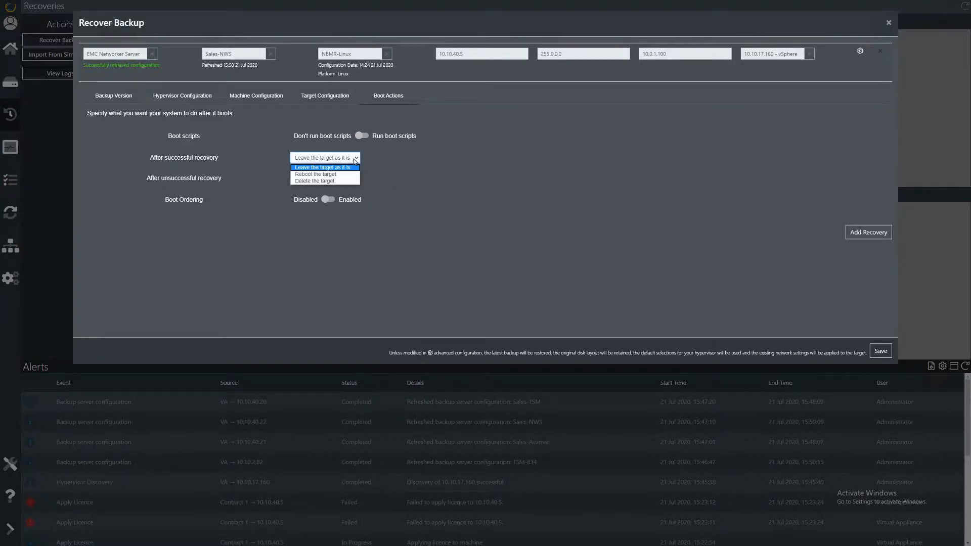
pyautogui.click(345, 174)
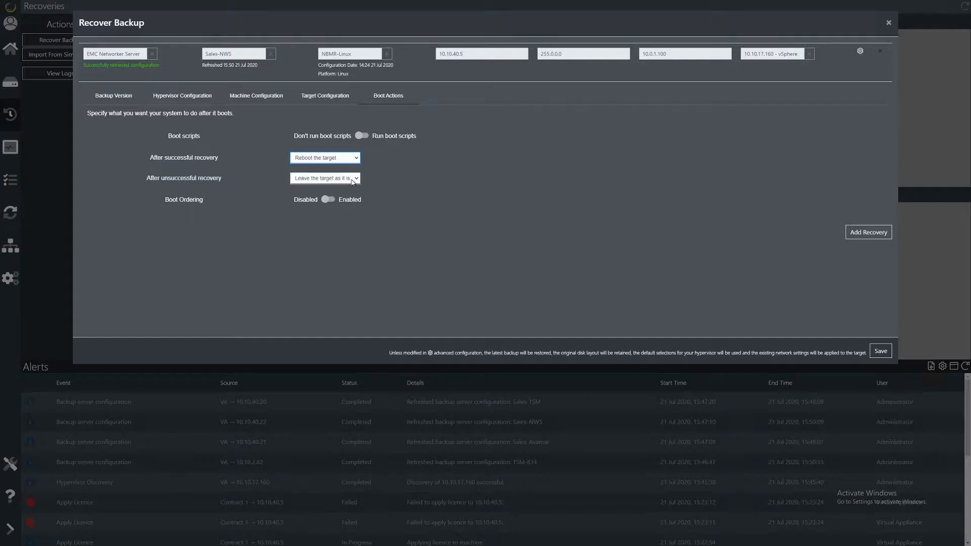
# - Switch the action after successful recovery to Delete the target and change it back to Reboot the target
pyautogui.click(355, 158)
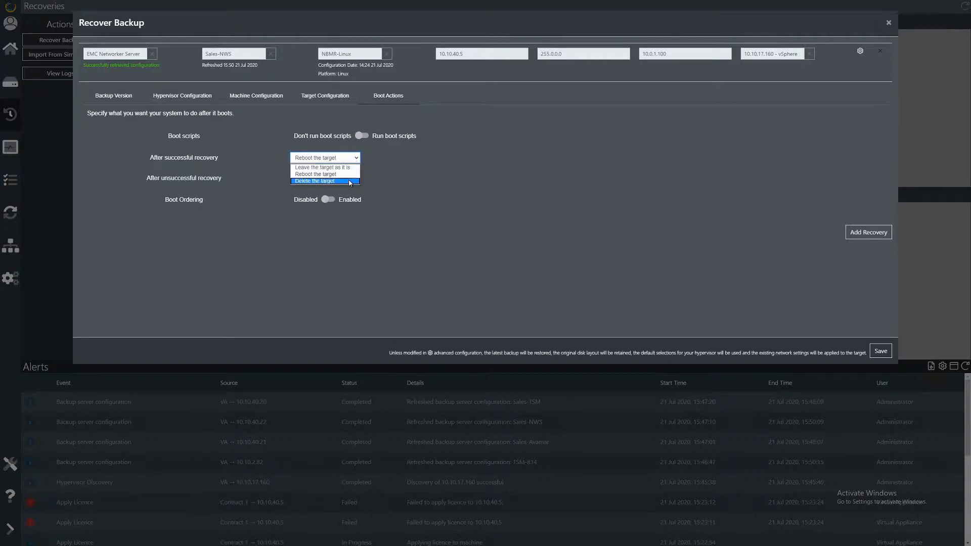
pyautogui.click(350, 181)
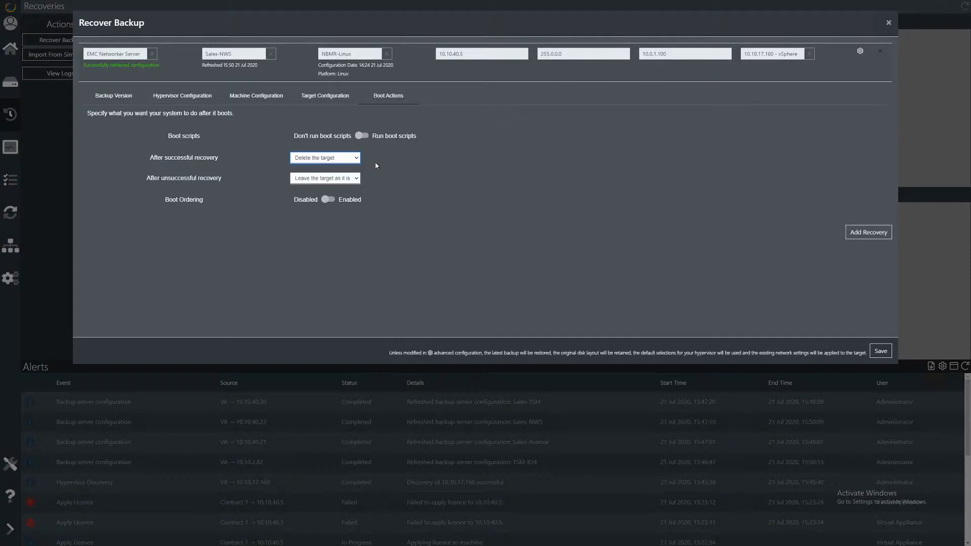
pyautogui.click(351, 158)
pyautogui.click(348, 174)
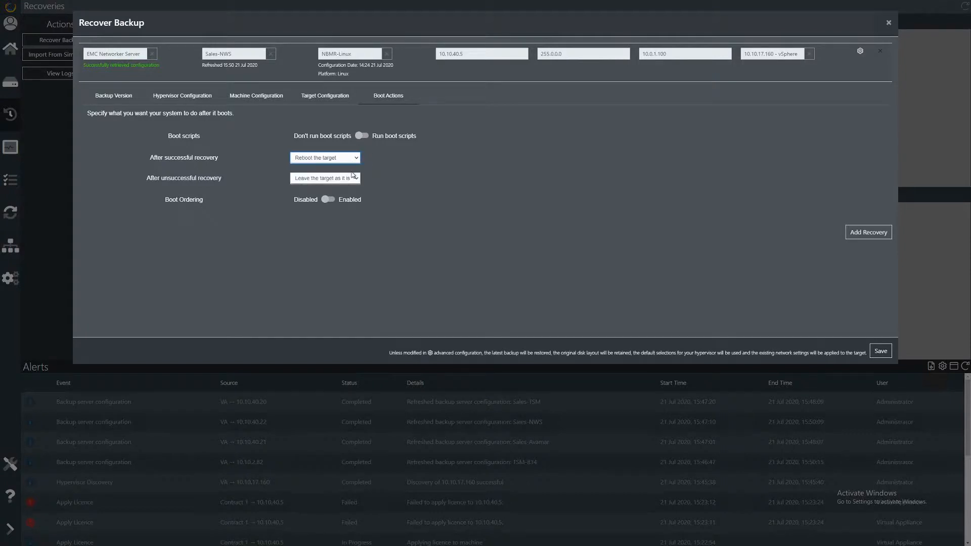
# - Save the configured recovery to start restoring the NBMR-Linux backup
pyautogui.click(887, 354)
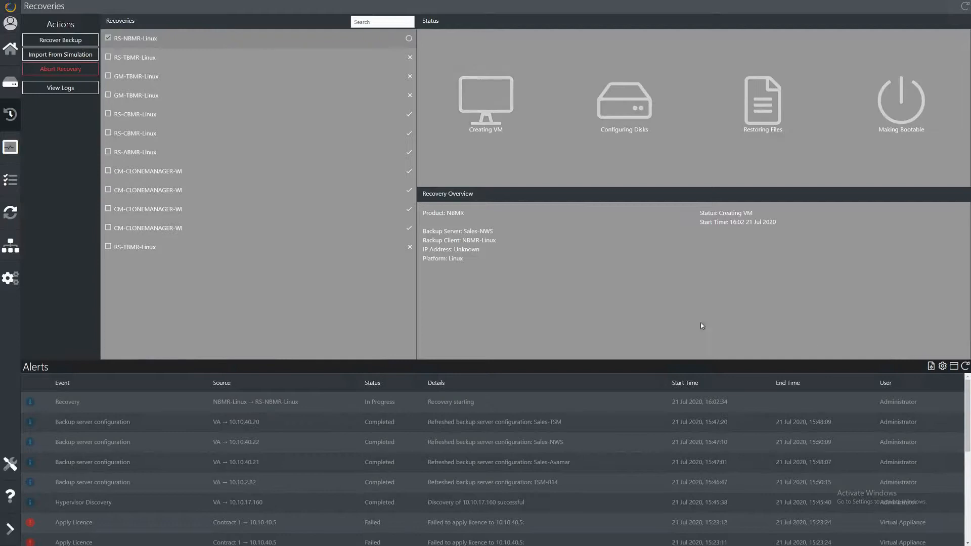